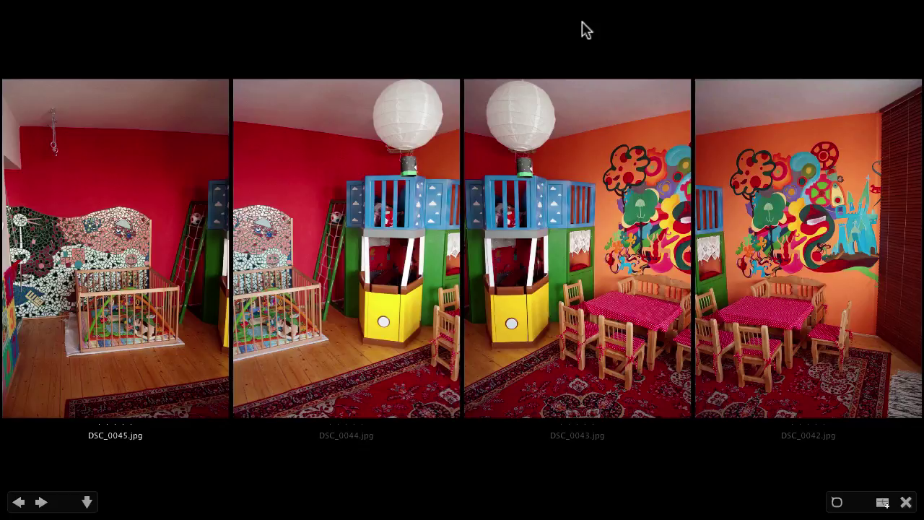
Exit Bridge's Full-Screen Review to see the 'panorama room' folder's six images
key(Escape)
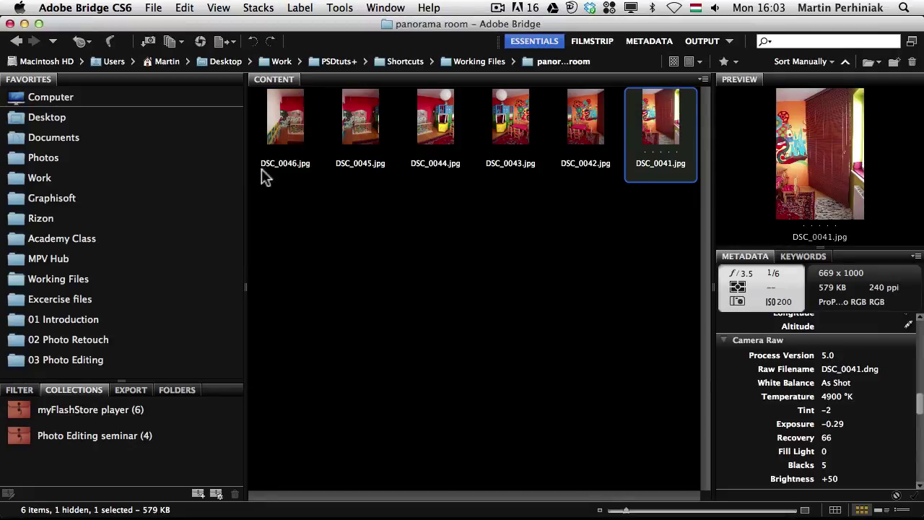
Select all six room photo thumbnails in Bridge and bring up the Tools menu
click(279, 198)
drag(275, 189, 691, 128)
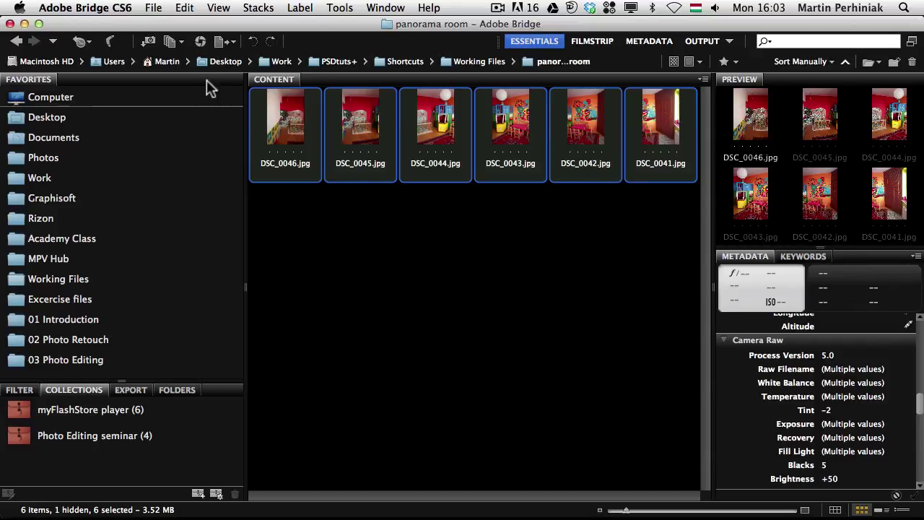
click(348, 10)
Run Photomerge on the six photos with Auto layout and Geometric Distortion Correction enabled
mouse_move(442, 133)
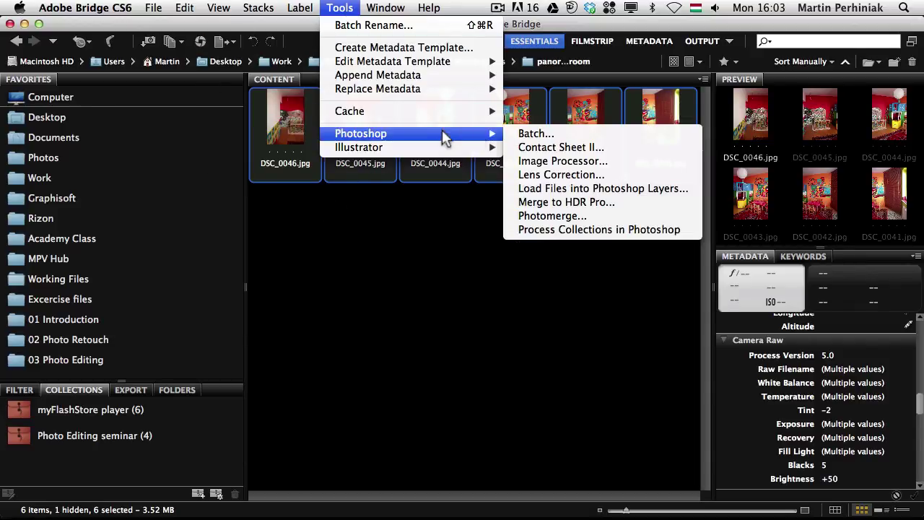
click(613, 215)
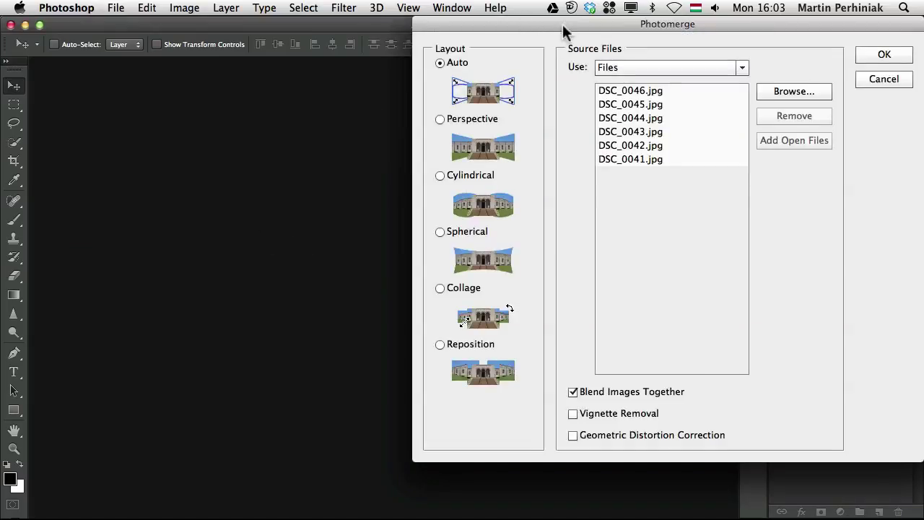
drag(561, 23, 287, 45)
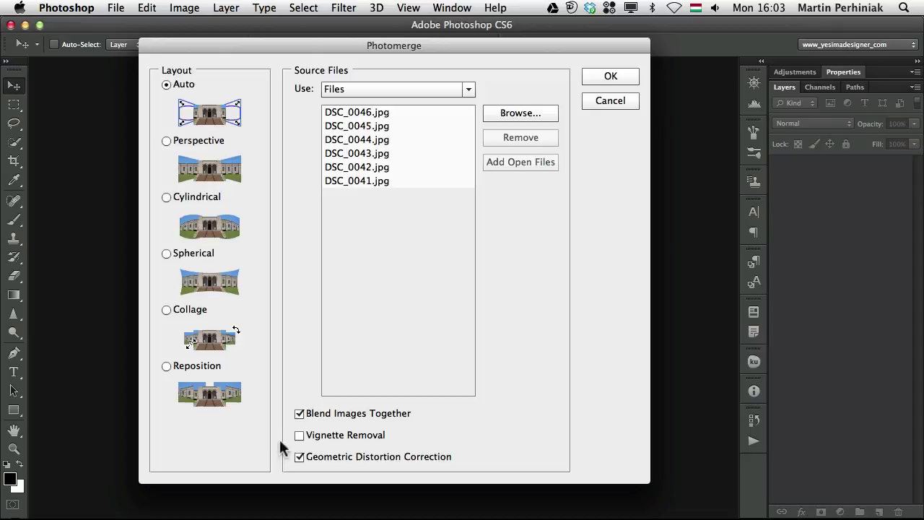
click(589, 76)
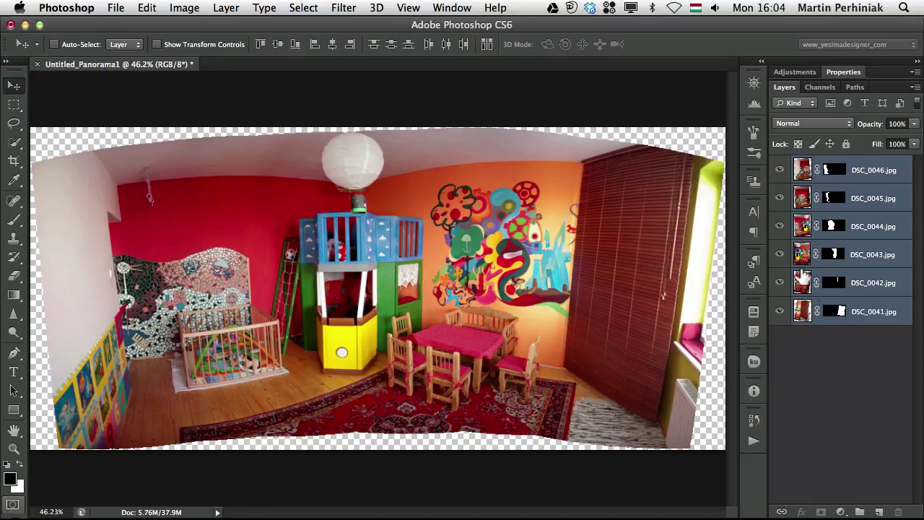
Flatten the six stitched panorama layers into one Background layer via Flatten Image
right_click(852, 372)
right_click(880, 319)
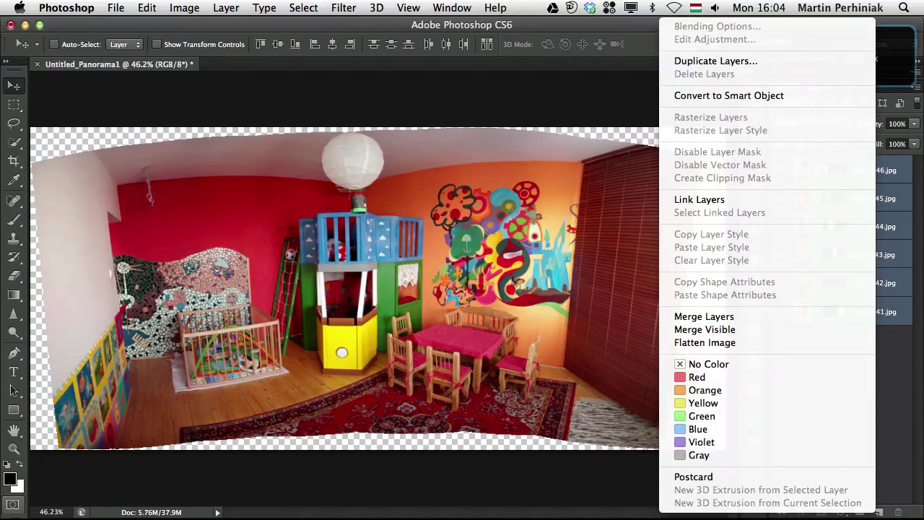
click(798, 345)
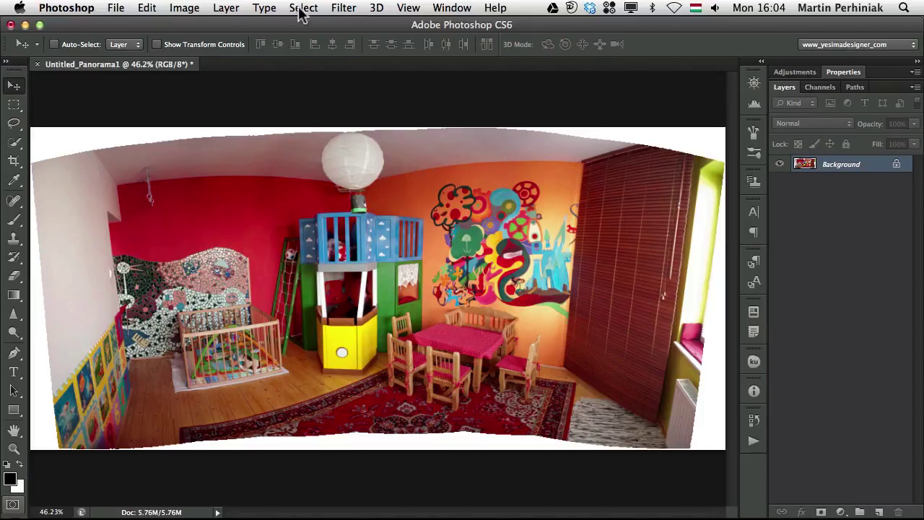
Open Filter > Adaptive Wide Angle on the flattened panorama
click(342, 8)
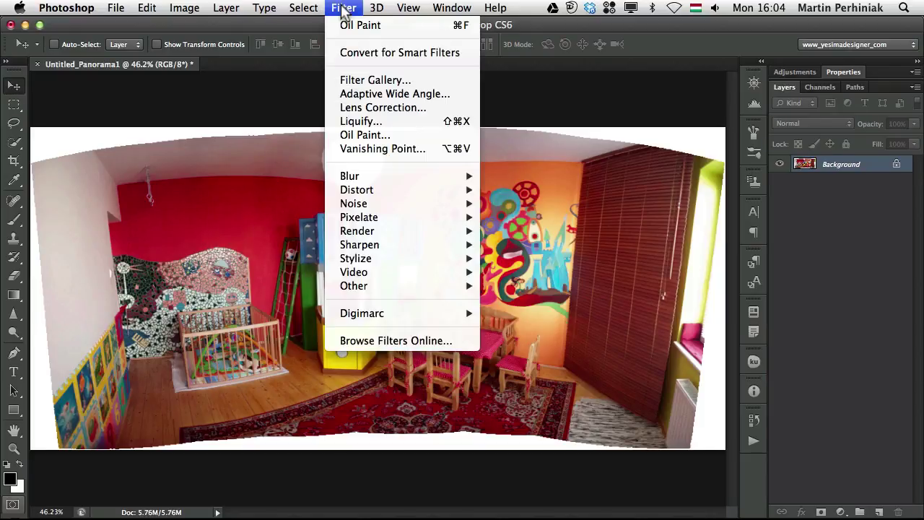
click(359, 99)
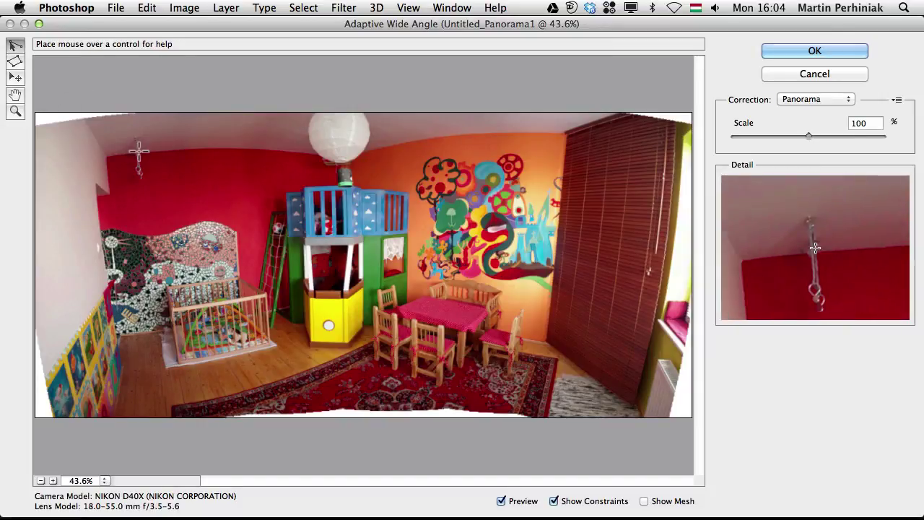
Add constraint lines straightening the left and right ceiling edges and the carpet edge
click(106, 156)
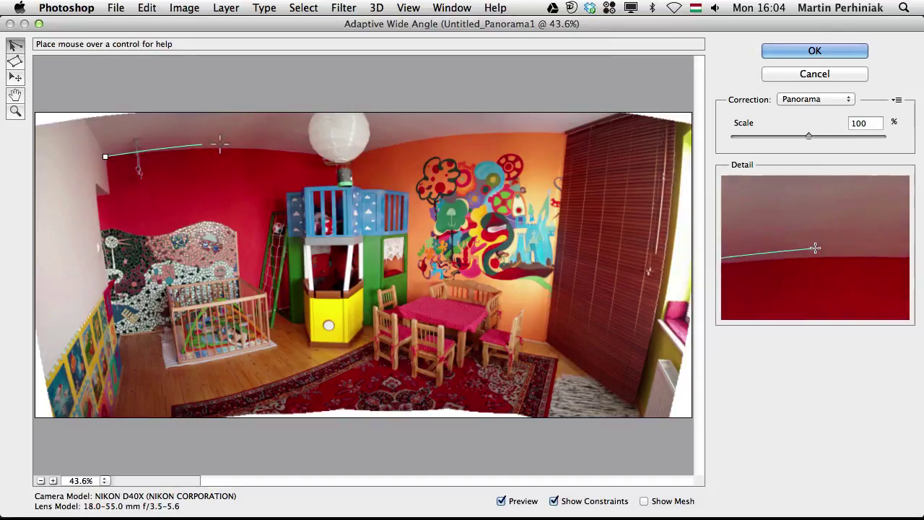
click(332, 156)
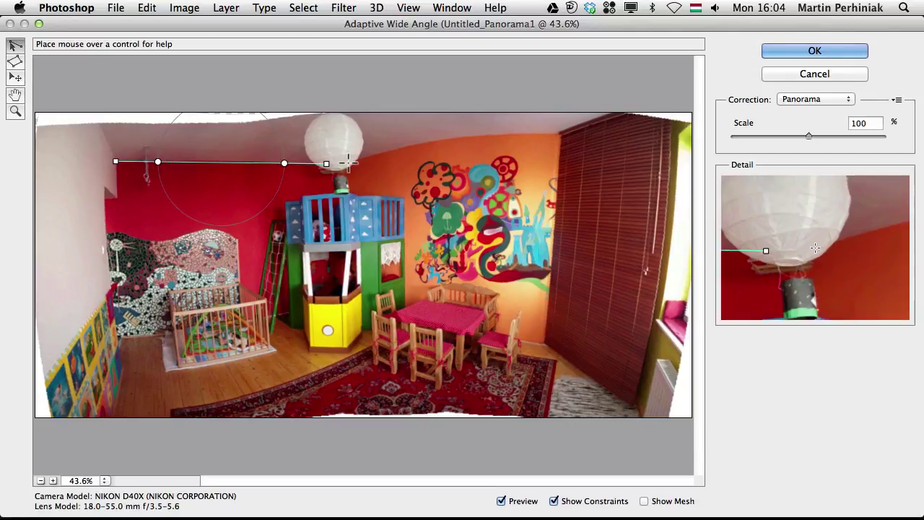
click(345, 163)
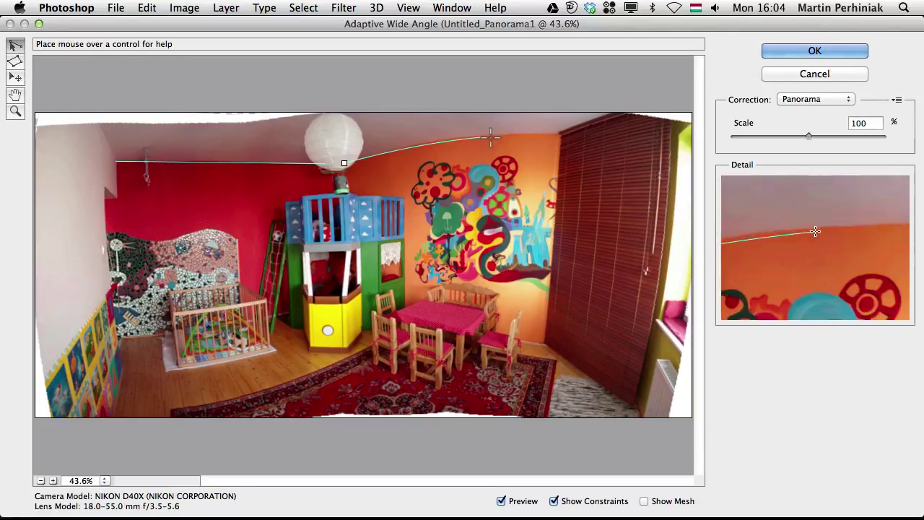
click(549, 140)
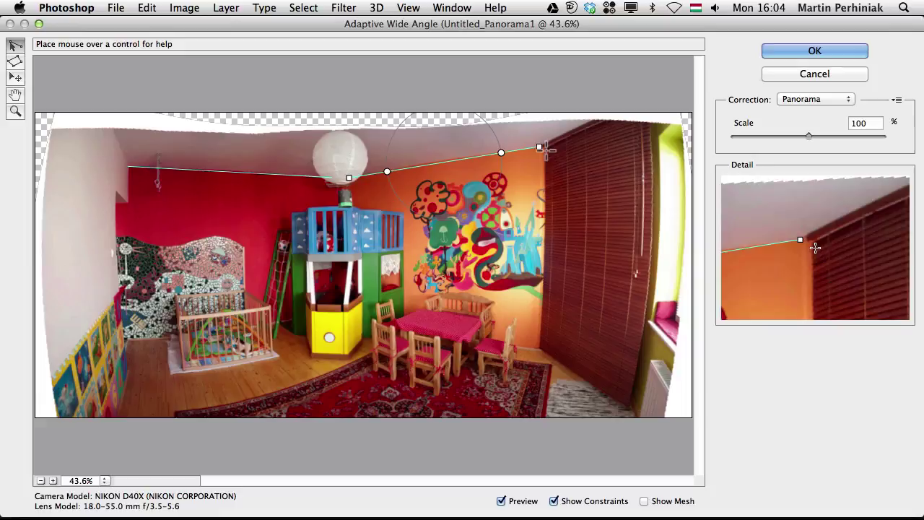
click(173, 411)
click(367, 353)
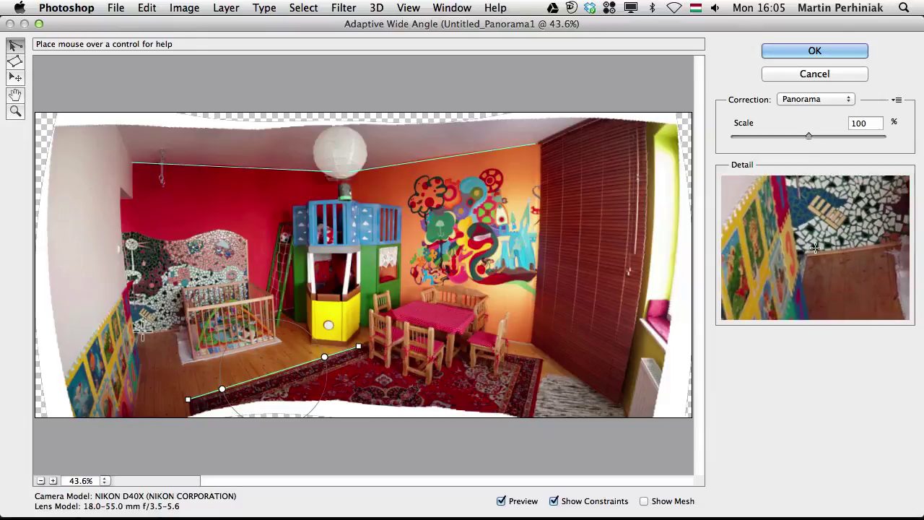
Add constraint lines straightening both wall corners, the blind's edge and the table edge
click(118, 188)
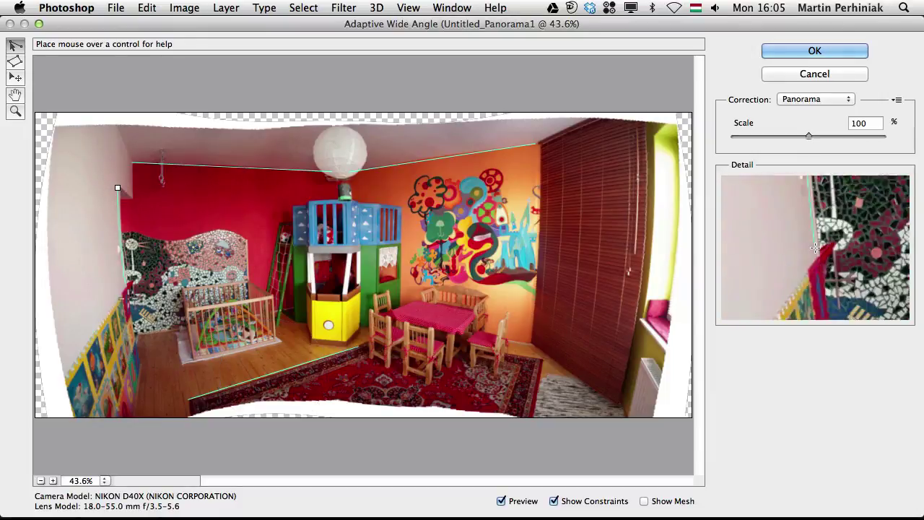
click(153, 358)
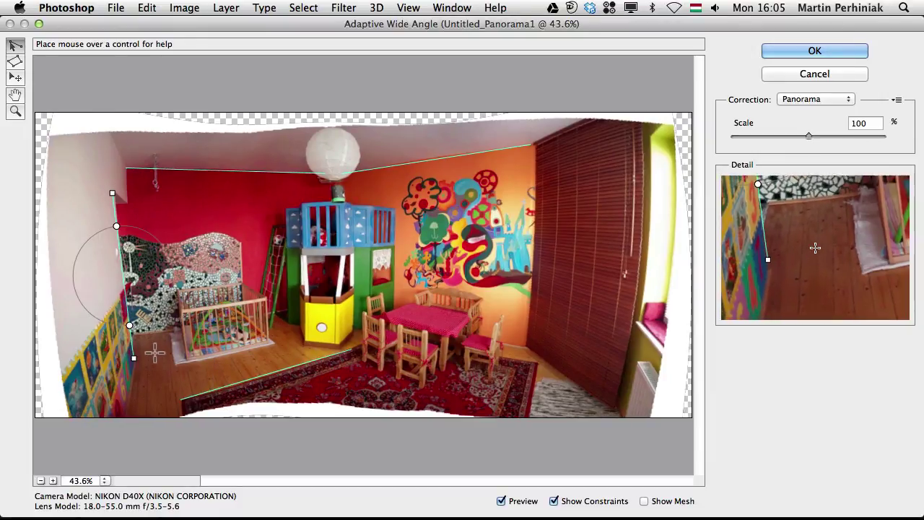
click(537, 159)
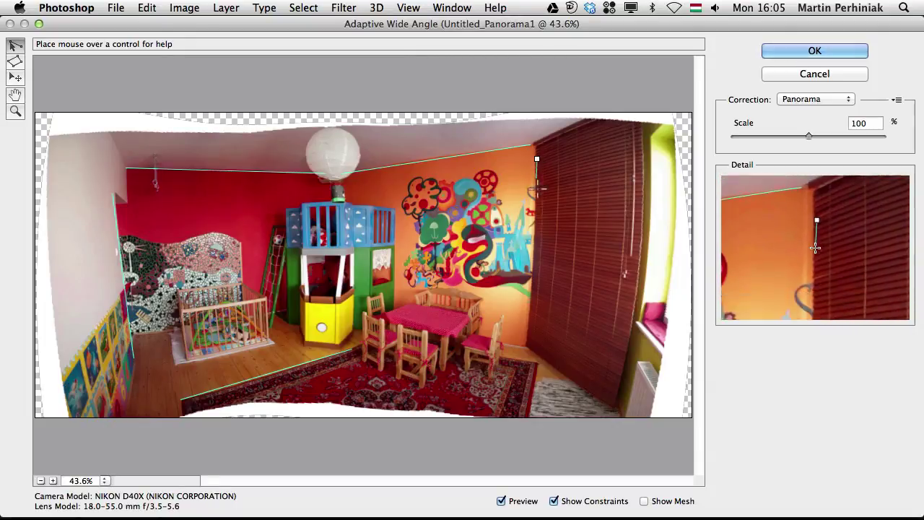
click(529, 342)
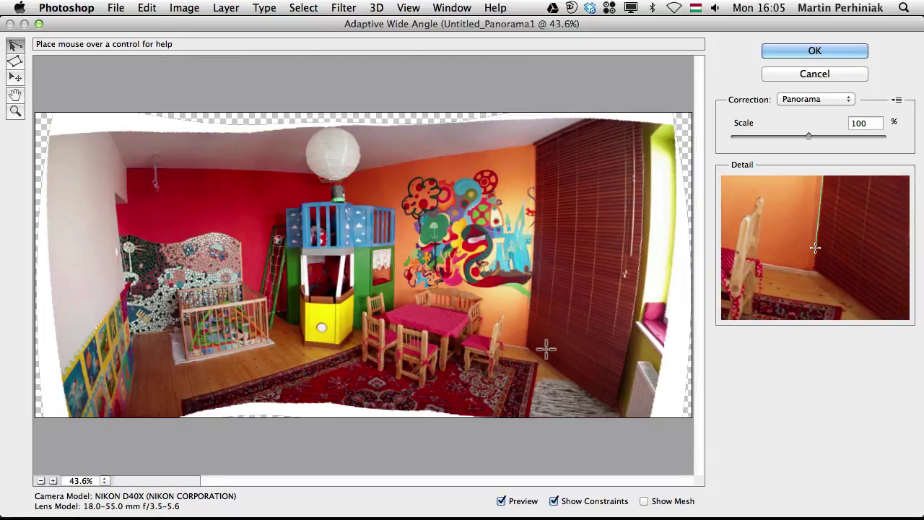
click(653, 135)
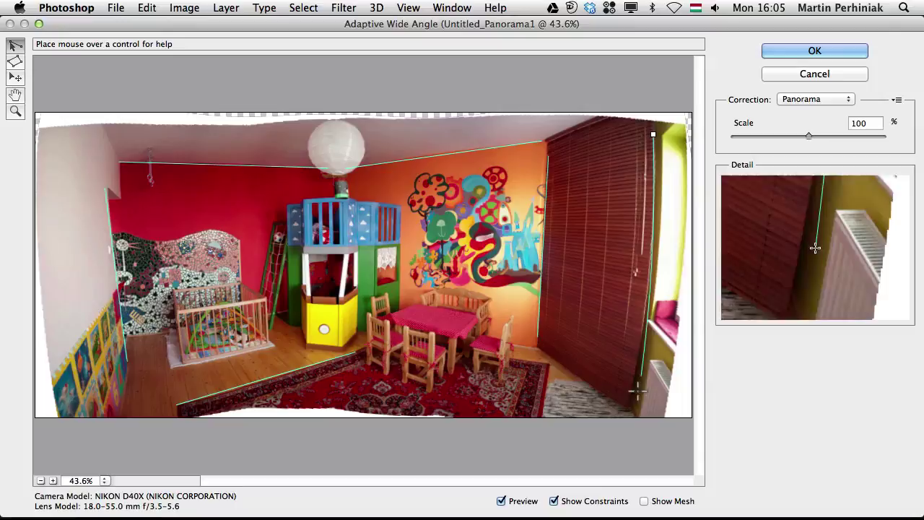
click(631, 390)
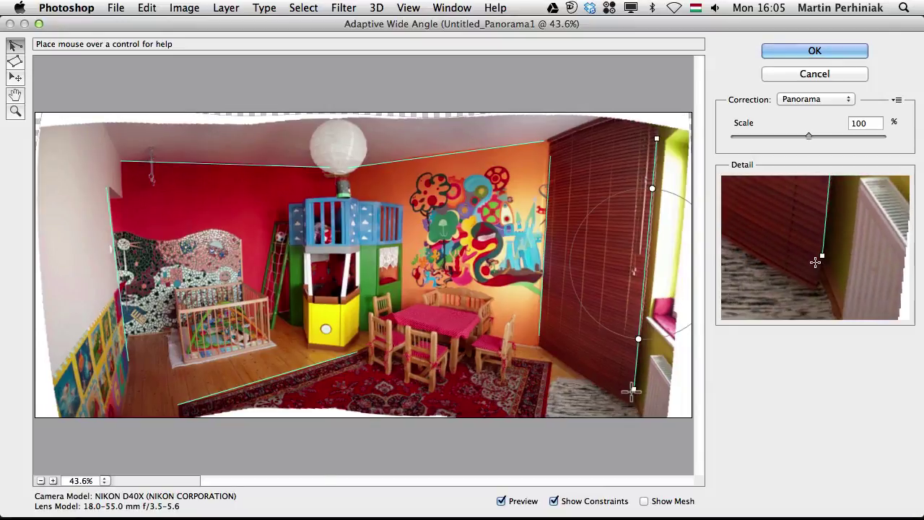
click(534, 345)
click(396, 315)
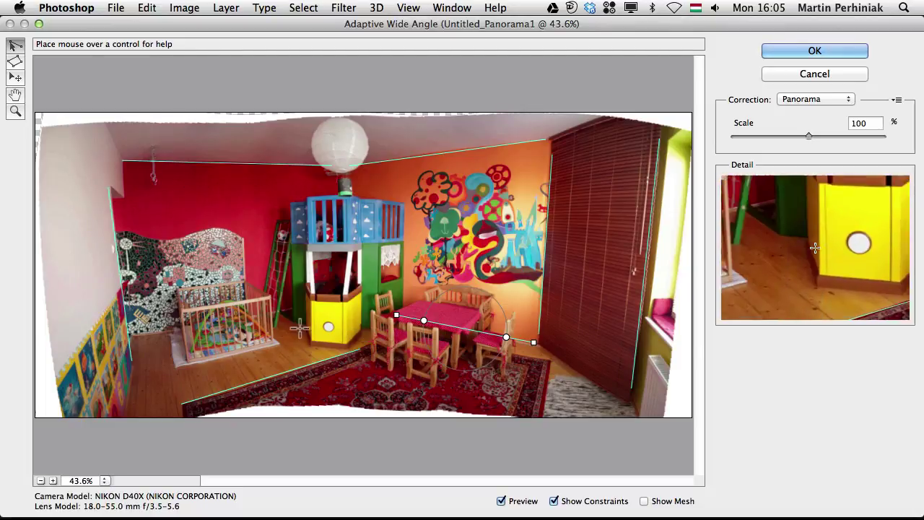
Apply the wide-angle correction and rotate the panorama about 0.97° to level it
click(790, 45)
key(super+t)
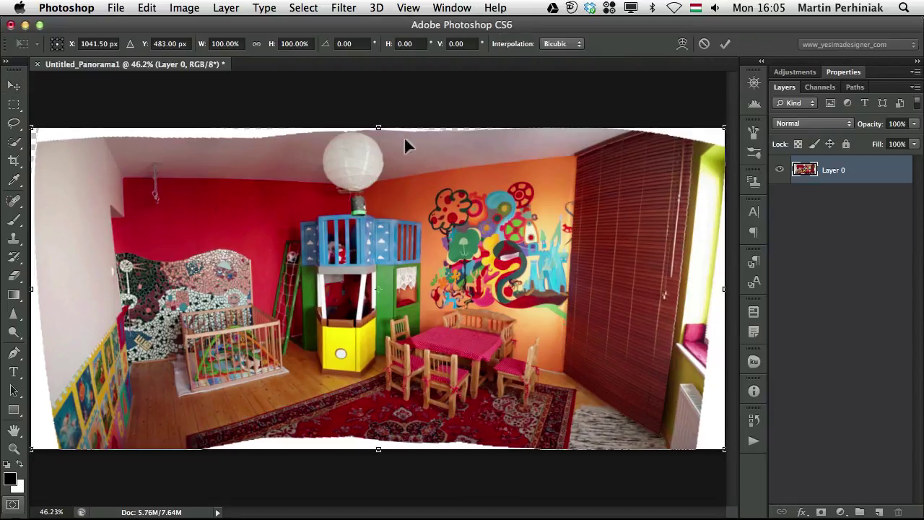
drag(467, 91, 476, 83)
key(Return)
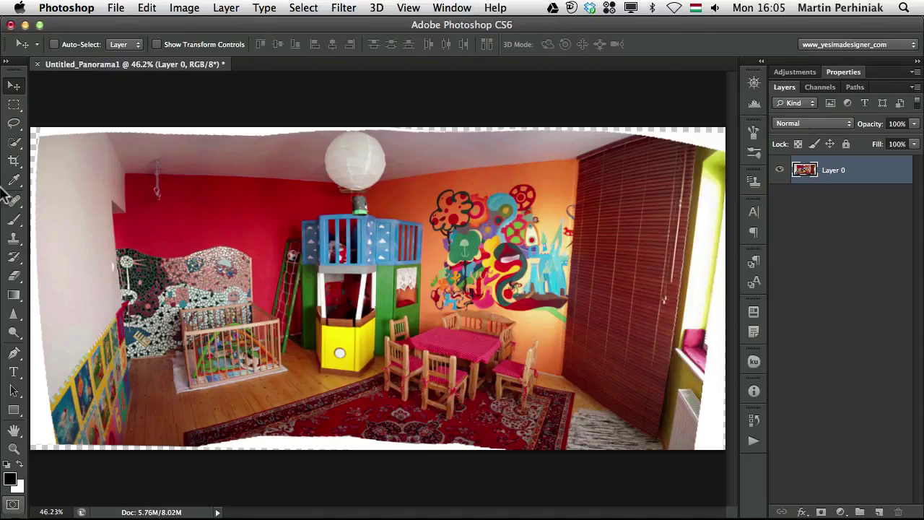
Crop the panorama to roughly 1945 × 875 px, trimming the wavy empty borders
key(c)
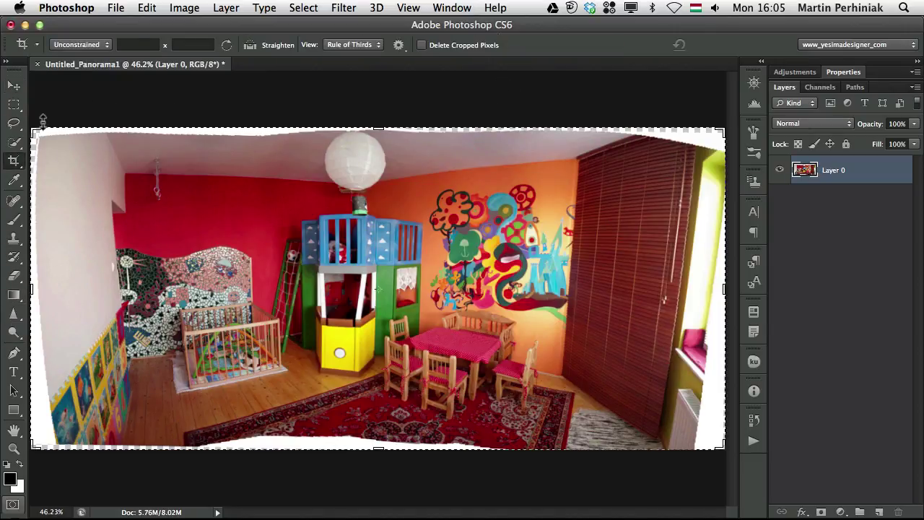
drag(43, 120, 47, 138)
drag(717, 287, 704, 278)
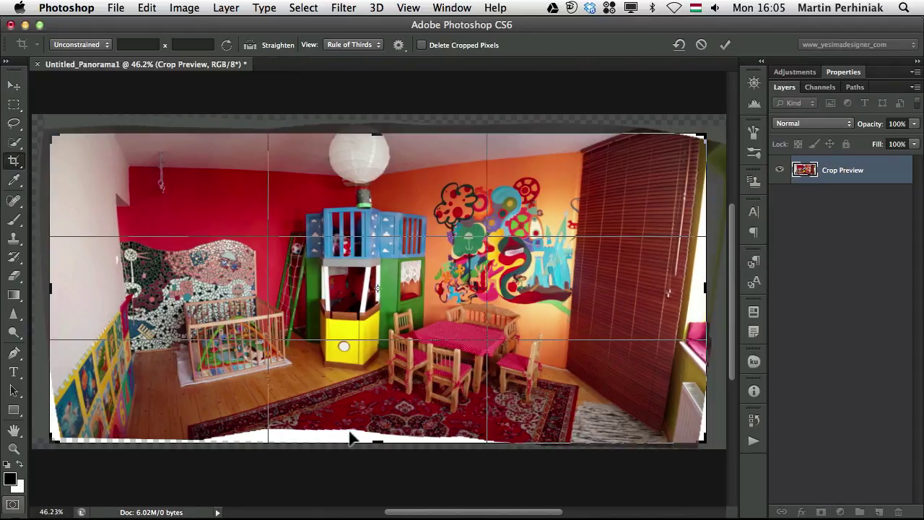
drag(377, 438, 378, 434)
drag(705, 287, 703, 287)
key(Return)
key(v)
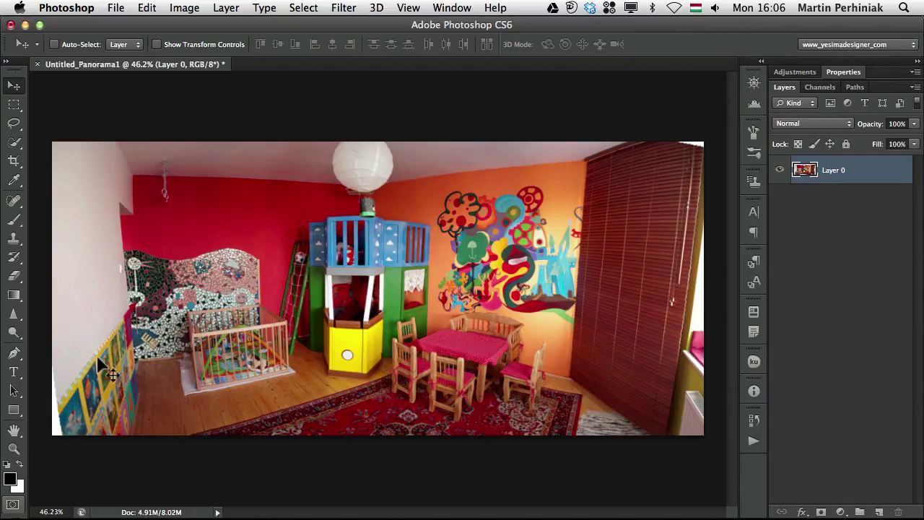
Recrop tighter to about 1923 × 857 px, removing the remaining white edge slivers
key(c)
drag(55, 288, 59, 286)
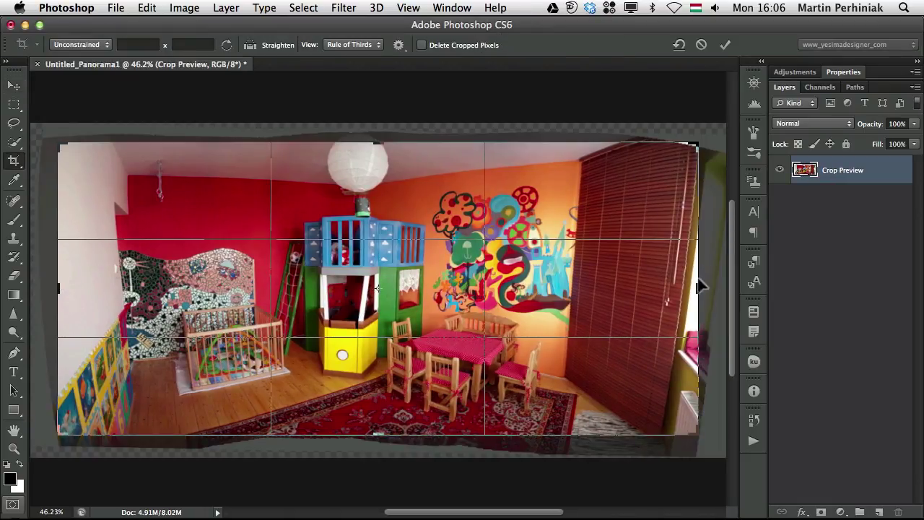
mouse_move(702, 143)
mouse_down()
mouse_move(698, 130)
mouse_move(699, 141)
mouse_up()
key(Return)
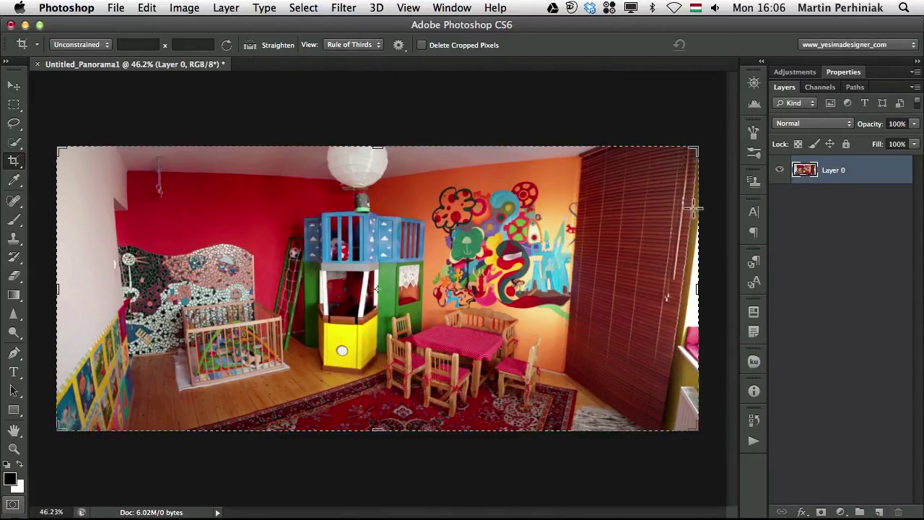
key(v)
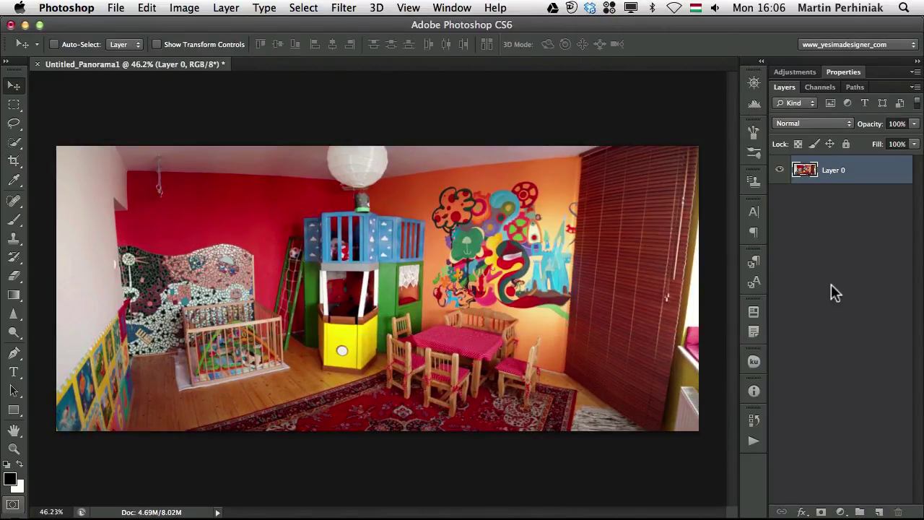